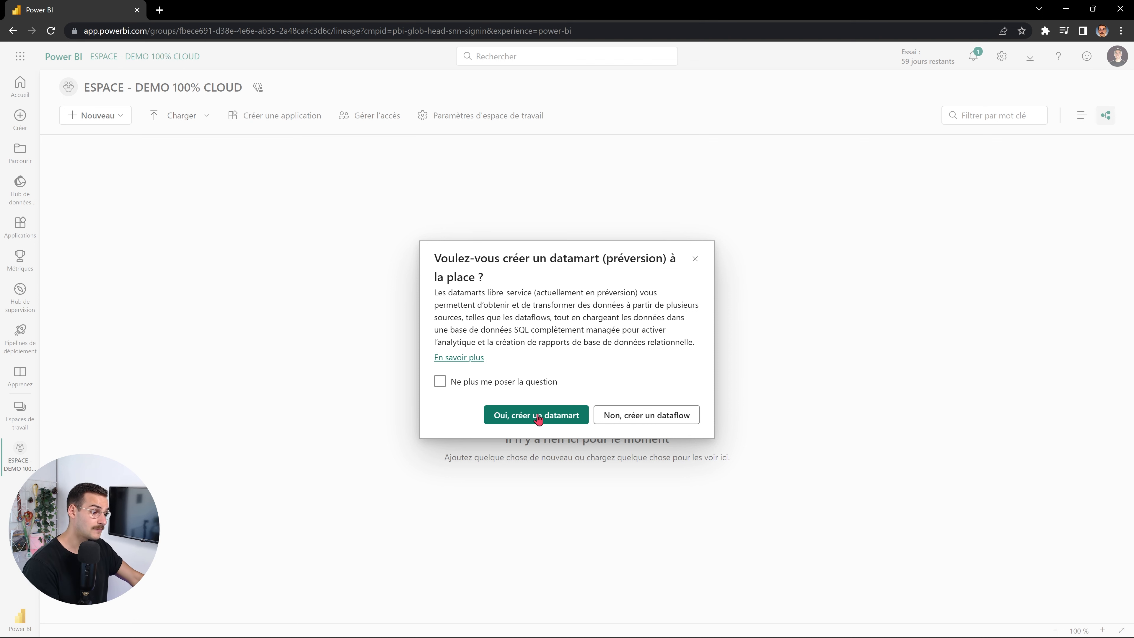
# Step: Create a dataflow instead of a datamart and define new tables from the SharePoint folder (Dossier SharePoint) source
pyautogui.click(656, 424)
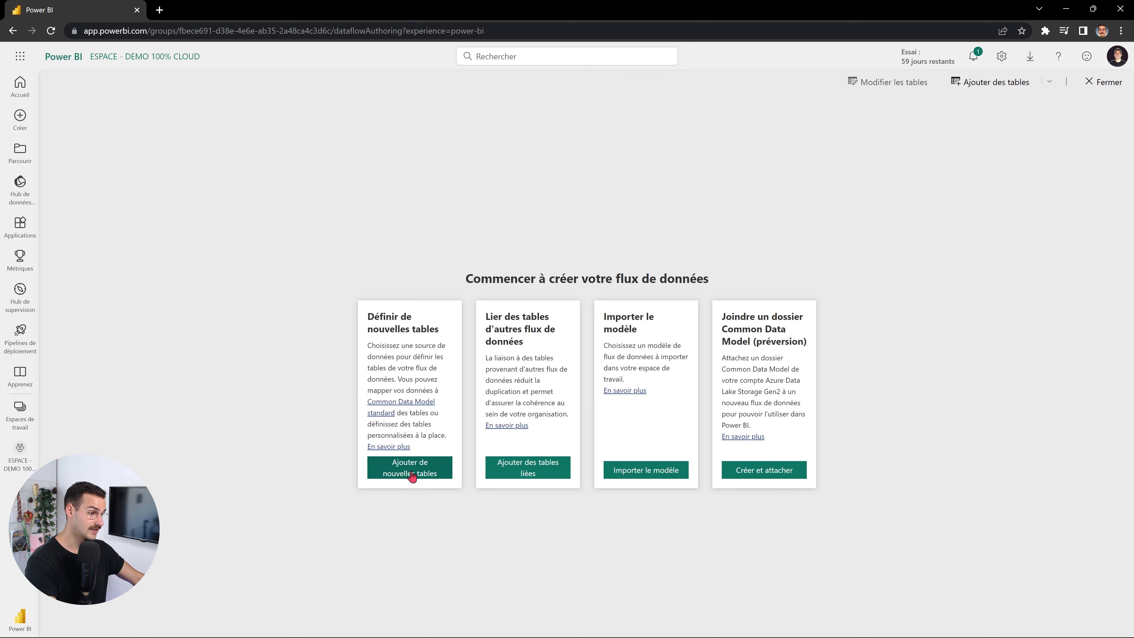
pyautogui.click(411, 475)
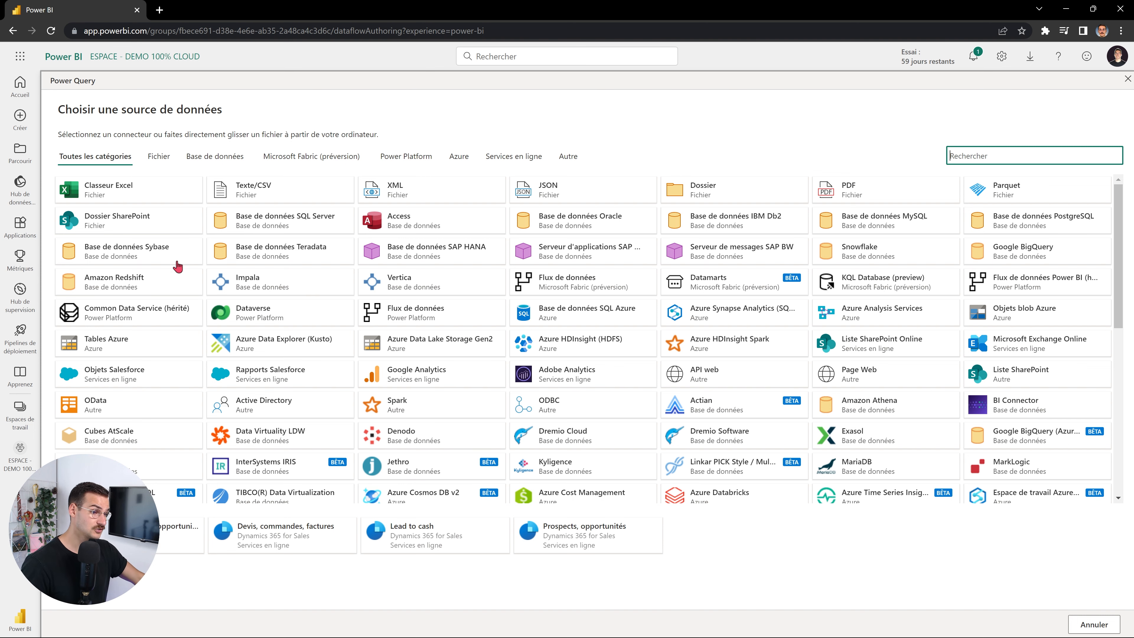
pyautogui.click(114, 225)
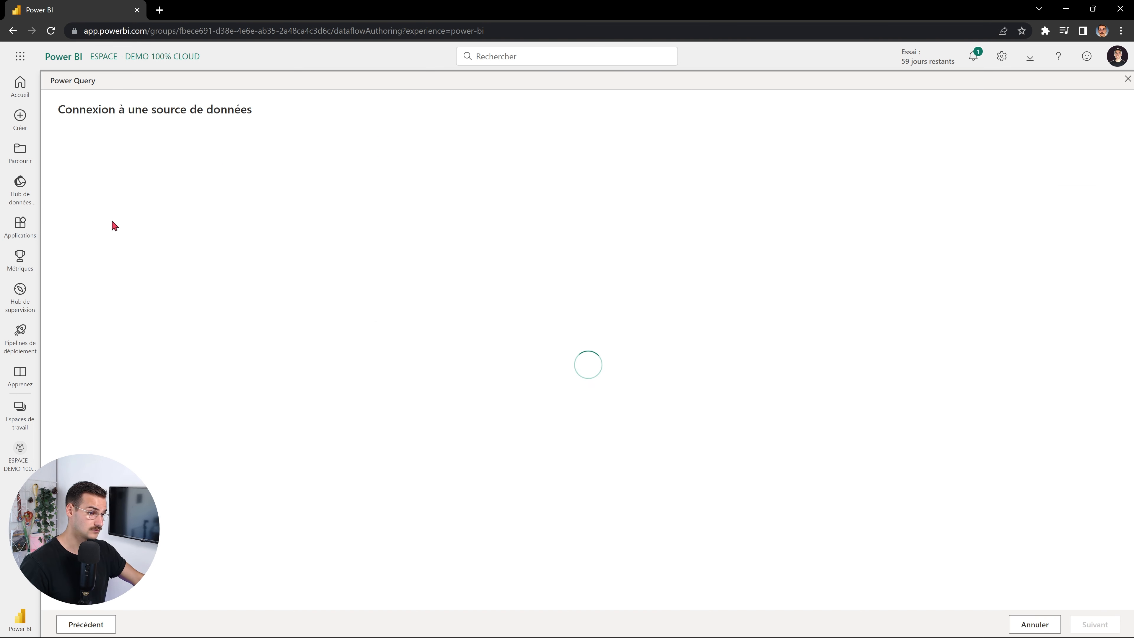
pyautogui.moveTo(610, 0); pyautogui.dragTo(486, 106)
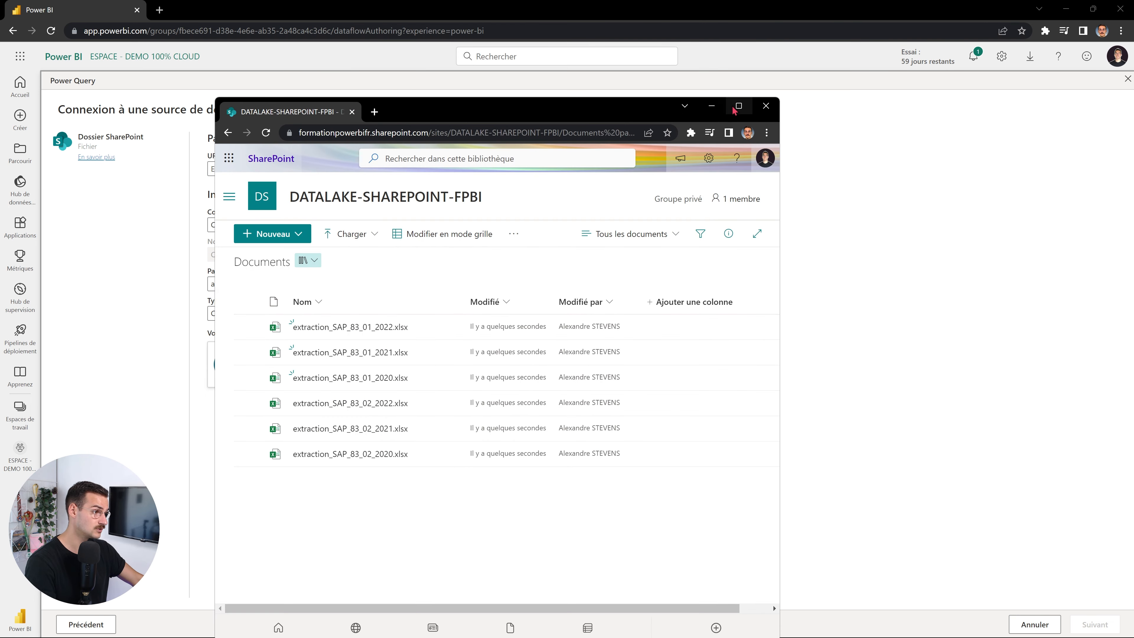
pyautogui.click(739, 105)
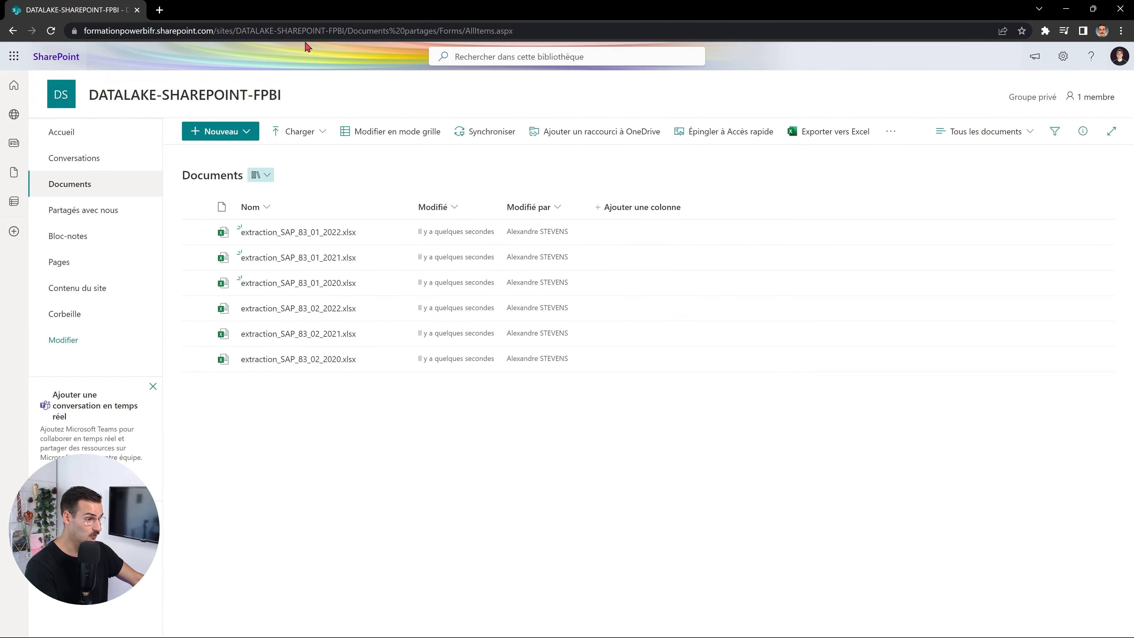
pyautogui.click(310, 32)
pyautogui.click(310, 33)
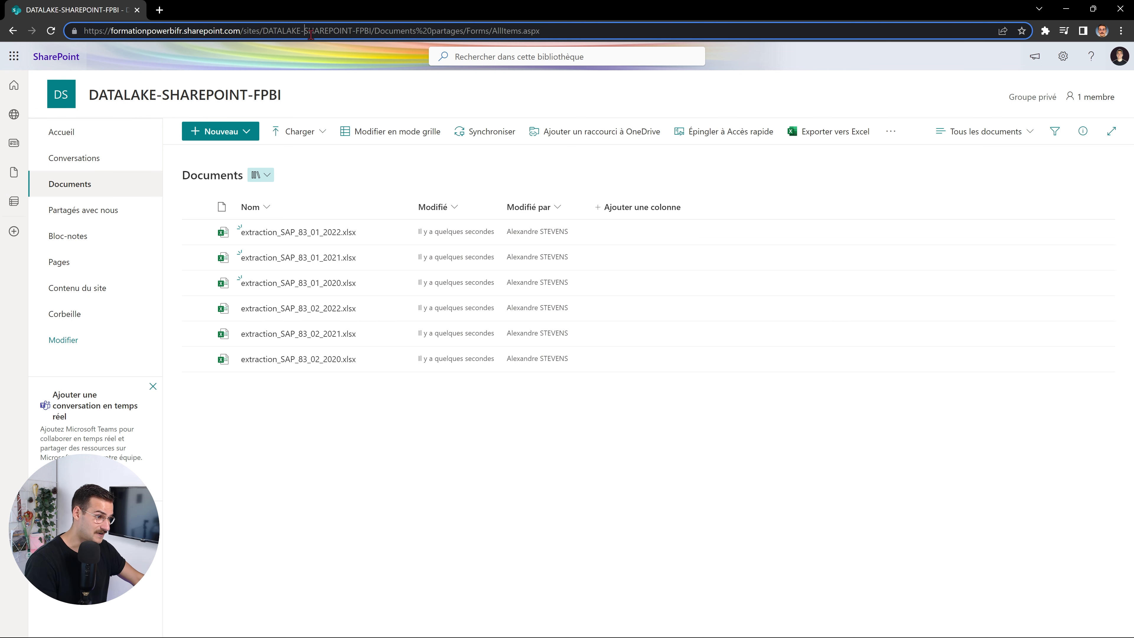
pyautogui.moveTo(374, 30); pyautogui.dragTo(69, 43)
pyautogui.hotkey('ctrl', 'c')
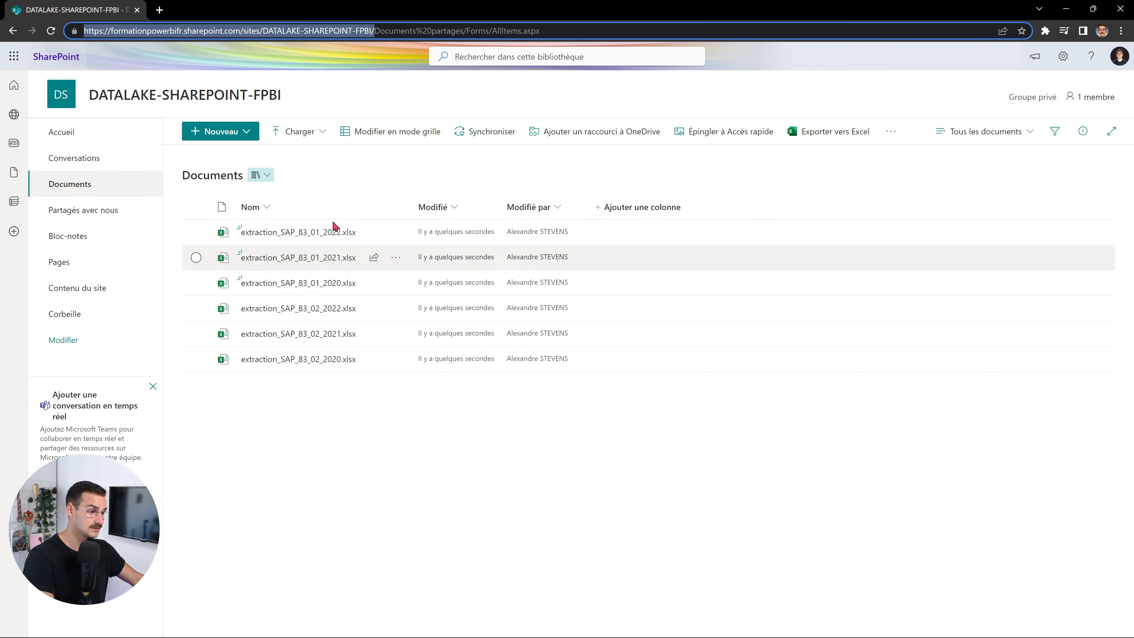
# Step: Back in Power BI, connect to the copied site URL with a newly created connection and open the file list for data transformation
pyautogui.click(1066, 9)
pyautogui.click(329, 168)
pyautogui.hotkey('ctrl', 'v')
pyautogui.click(357, 228)
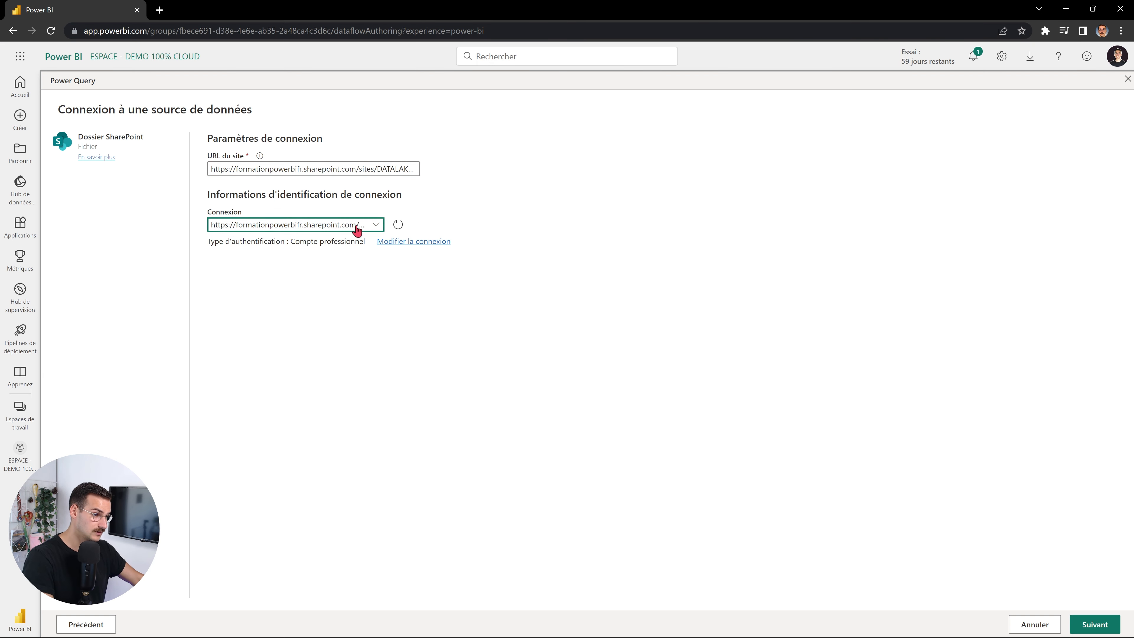
pyautogui.click(254, 275)
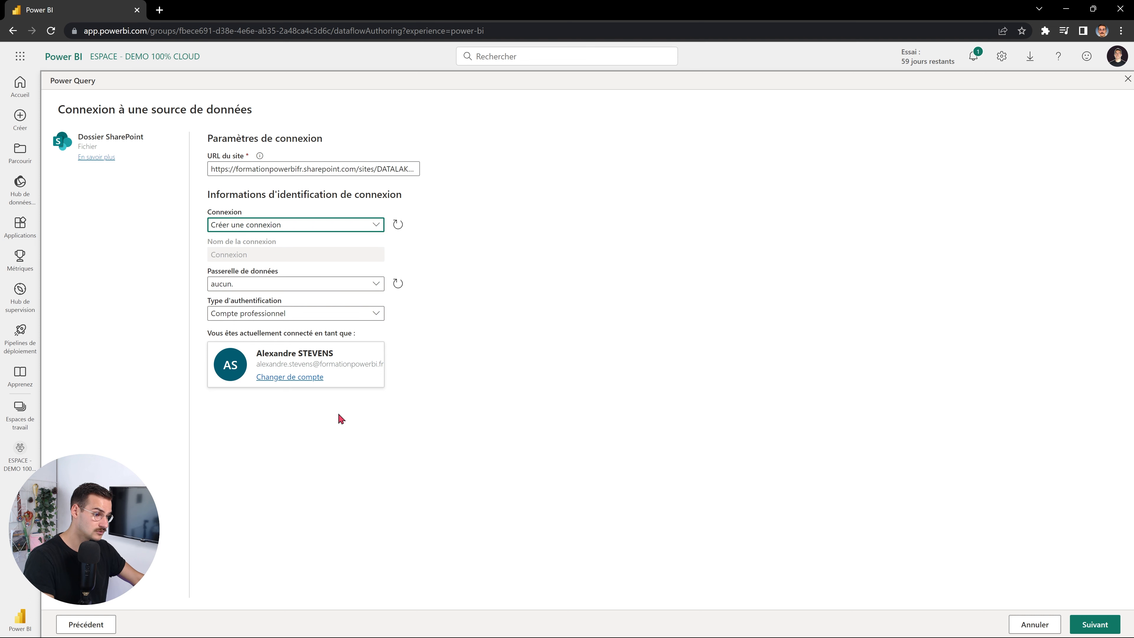
pyautogui.click(578, 320)
pyautogui.click(1092, 631)
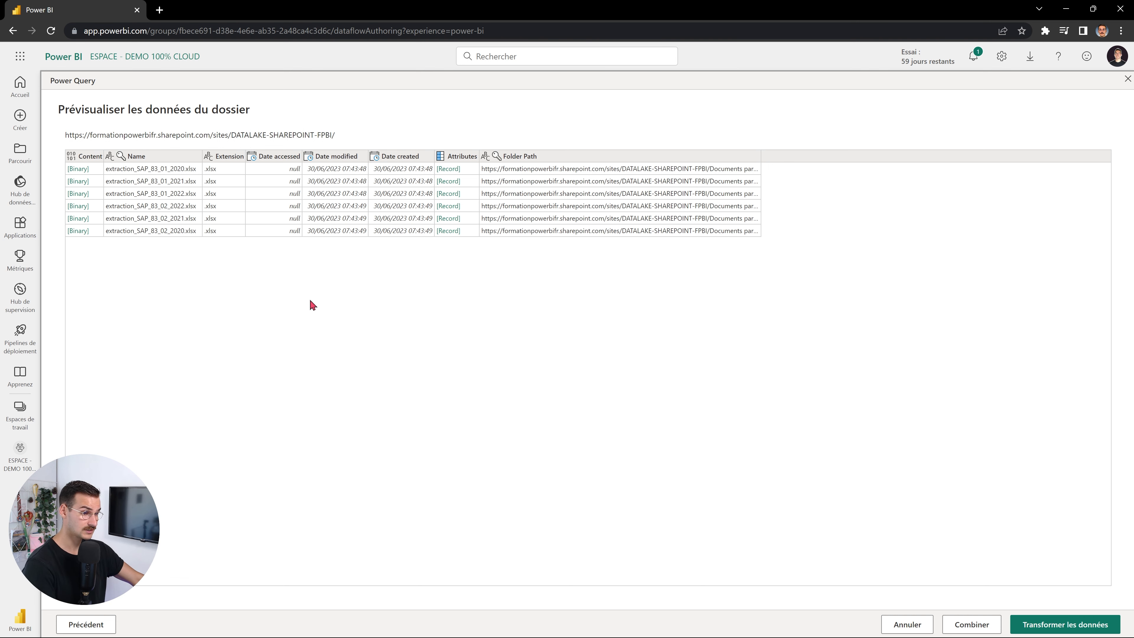
pyautogui.click(1052, 630)
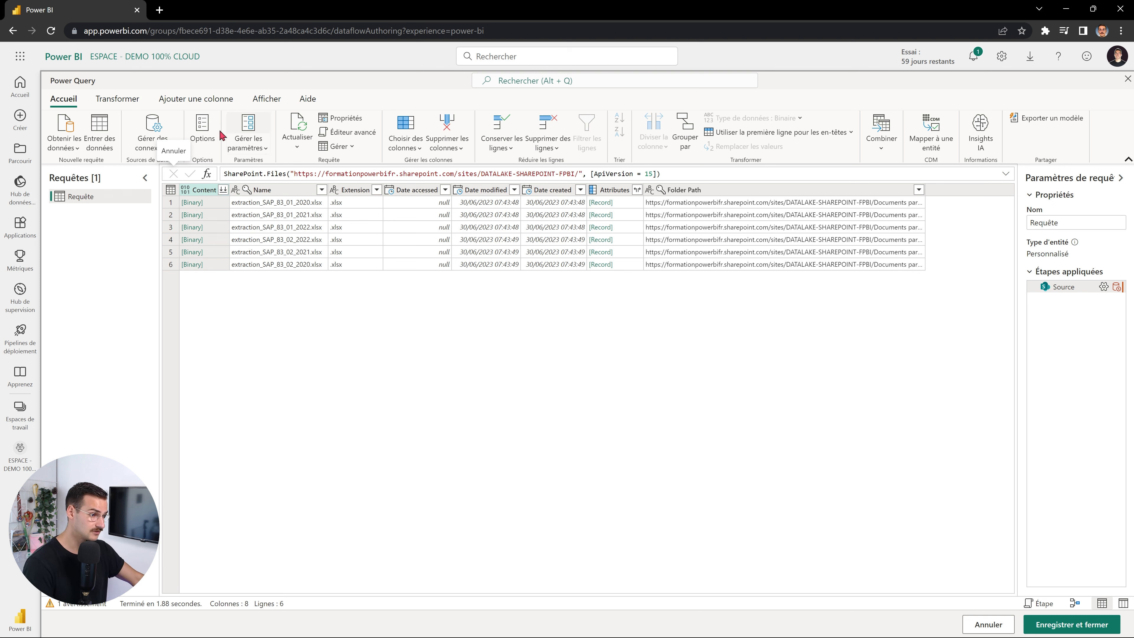
# Step: Combine the files of the Content column, using the sap sheet of the first file as the example
pyautogui.click(223, 190)
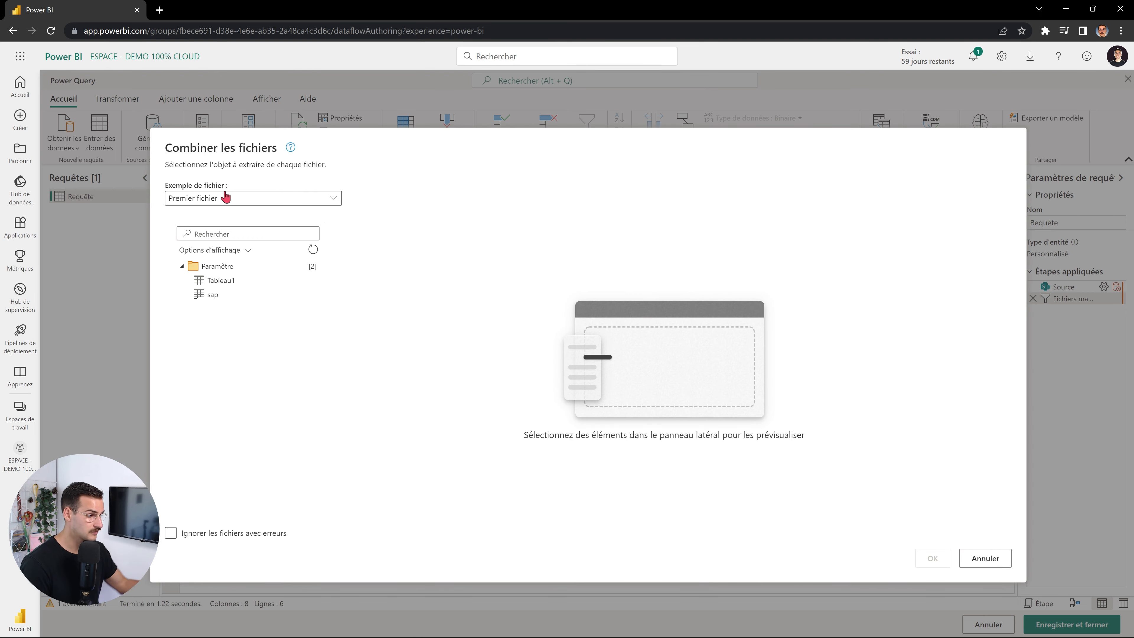
pyautogui.click(218, 297)
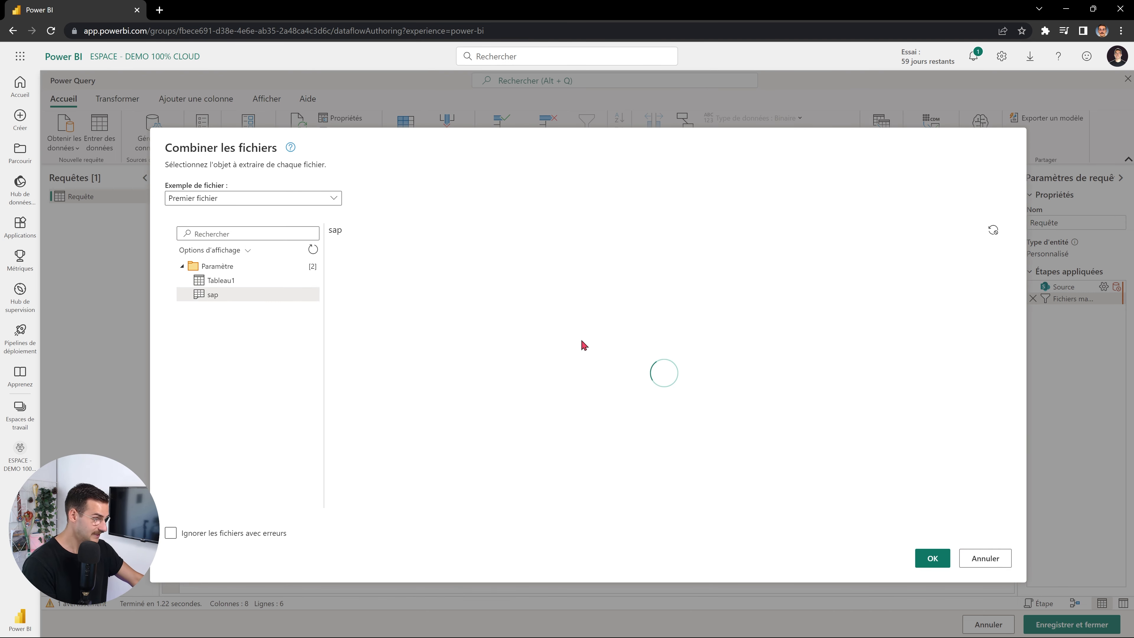
pyautogui.click(933, 558)
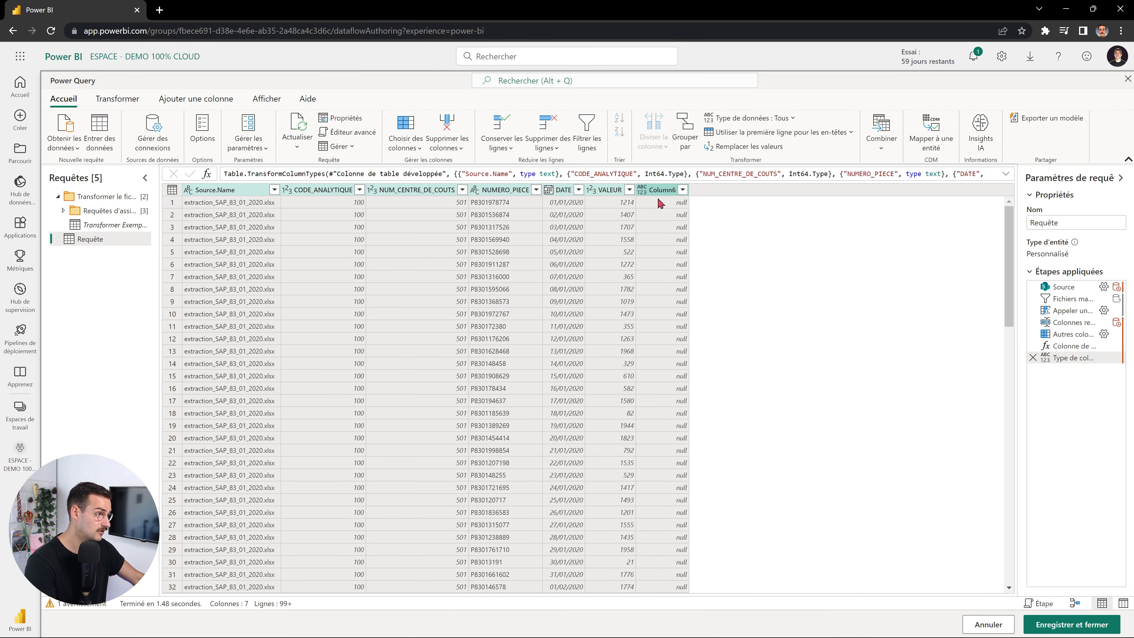
# Step: Remove the empty Column6 from the combined table
pyautogui.click(662, 192)
pyautogui.rightClick(662, 196)
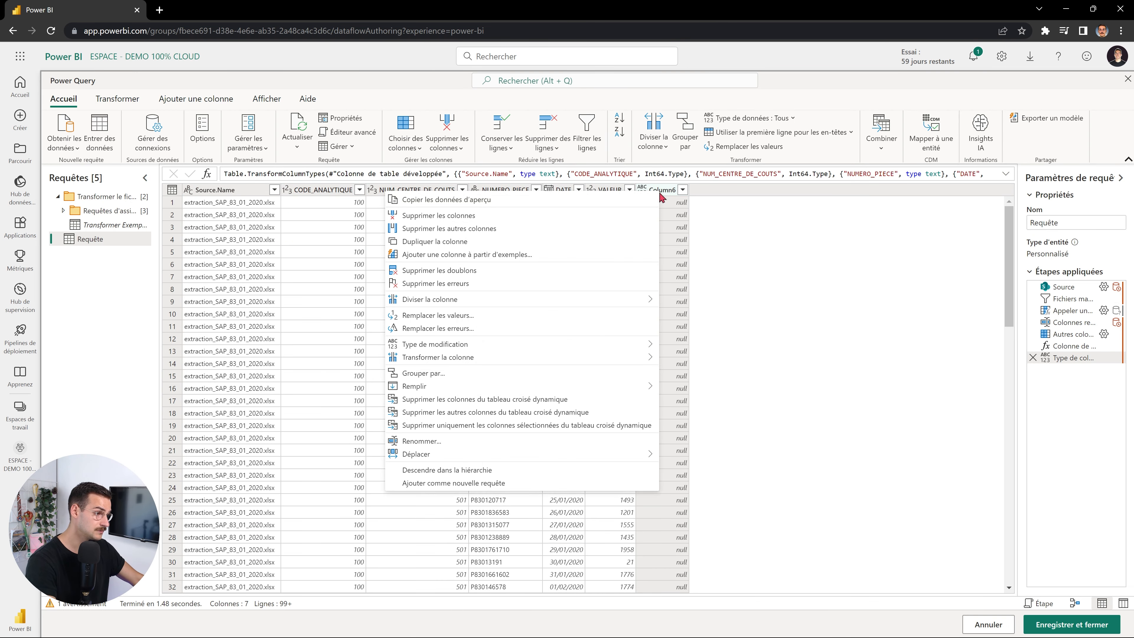
pyautogui.click(439, 216)
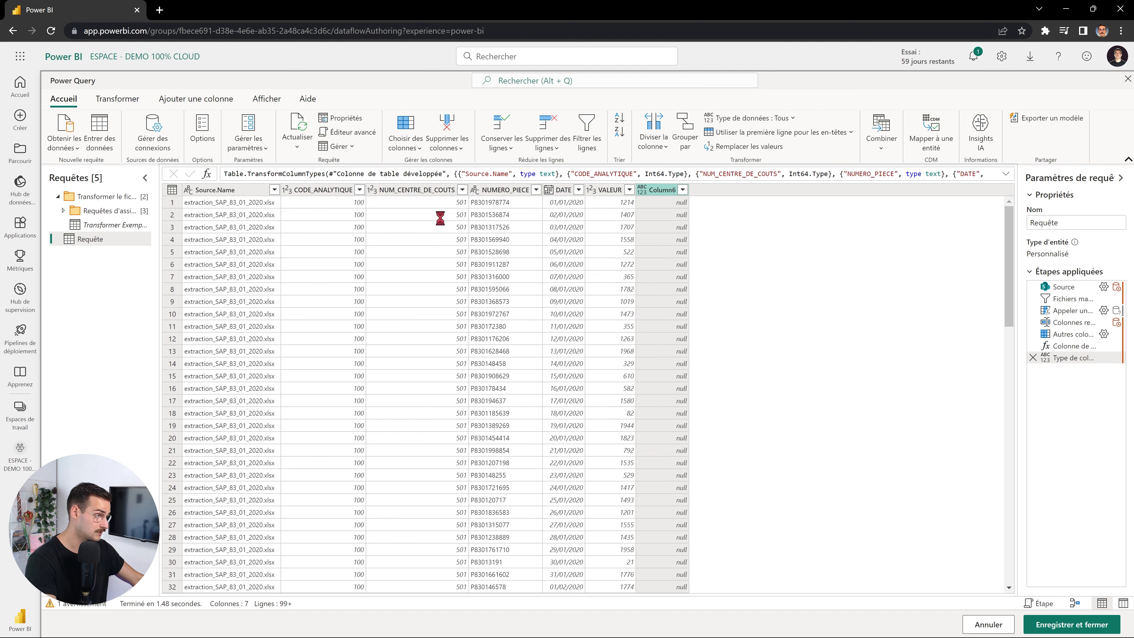
# Step: Split the Source.Name column by delimiter, using the custom separator "_"
pyautogui.click(233, 191)
pyautogui.rightClick(234, 192)
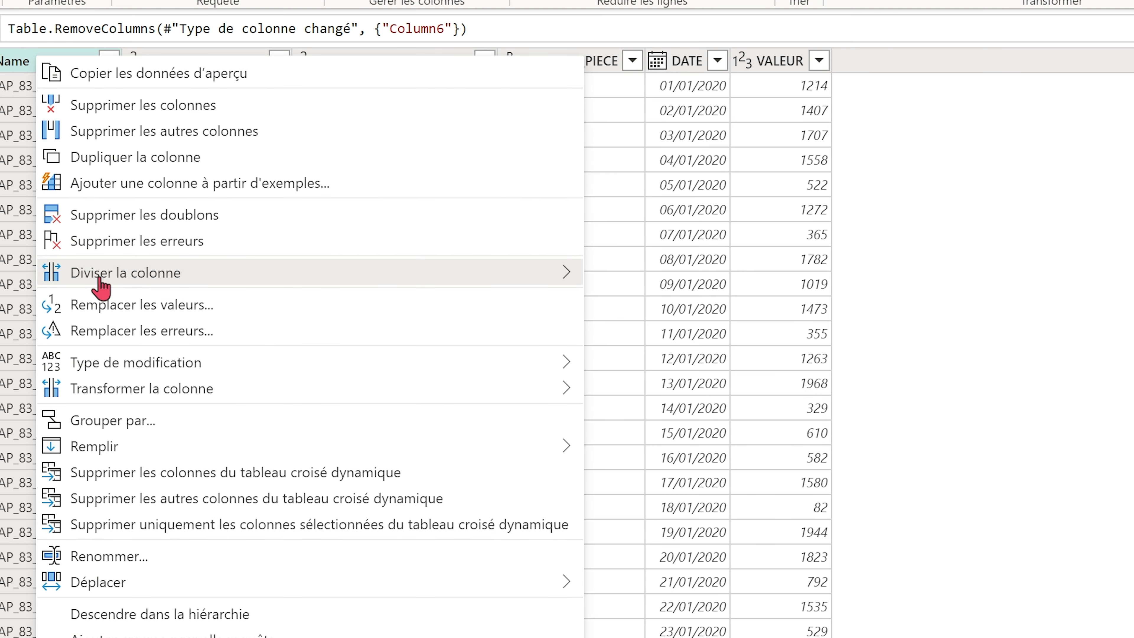
pyautogui.moveTo(424, 296)
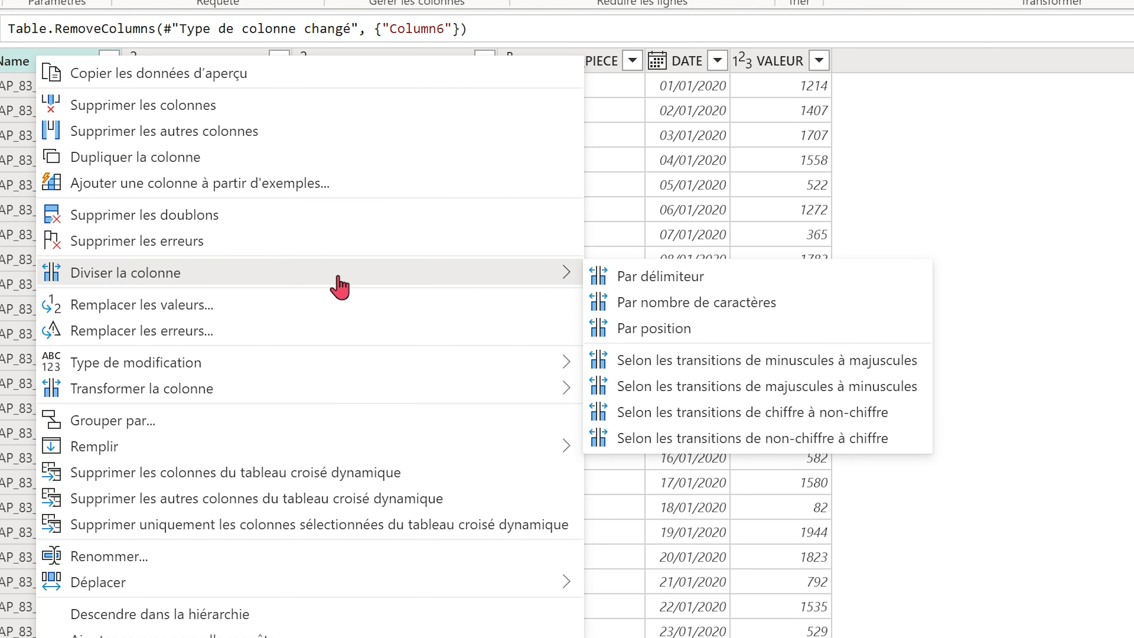
pyautogui.click(691, 278)
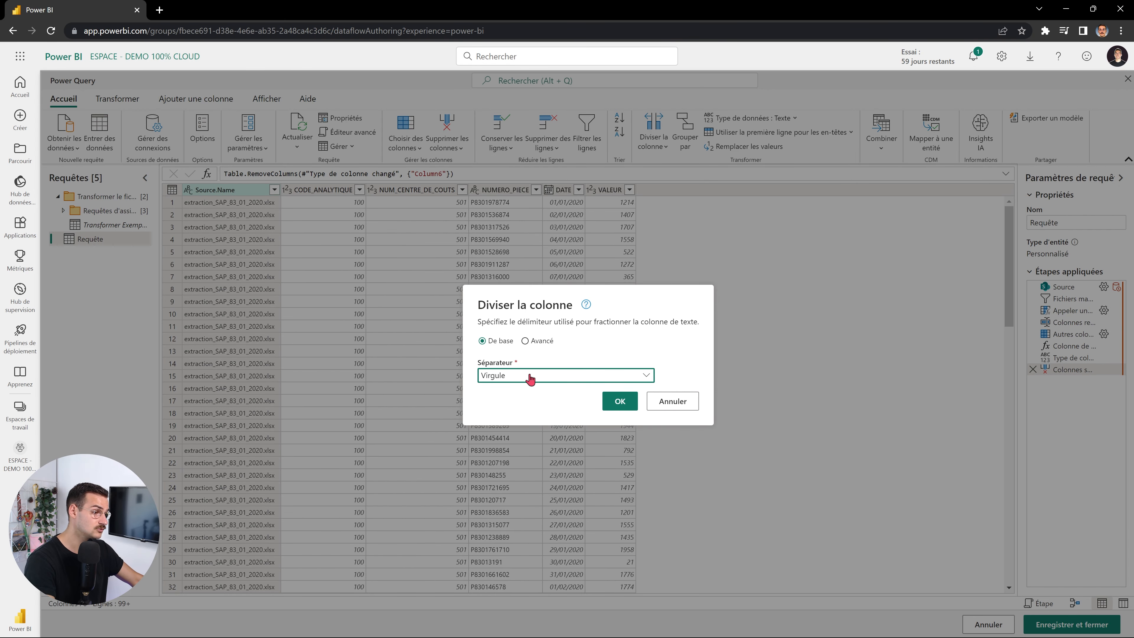
pyautogui.click(531, 378)
pyautogui.click(531, 484)
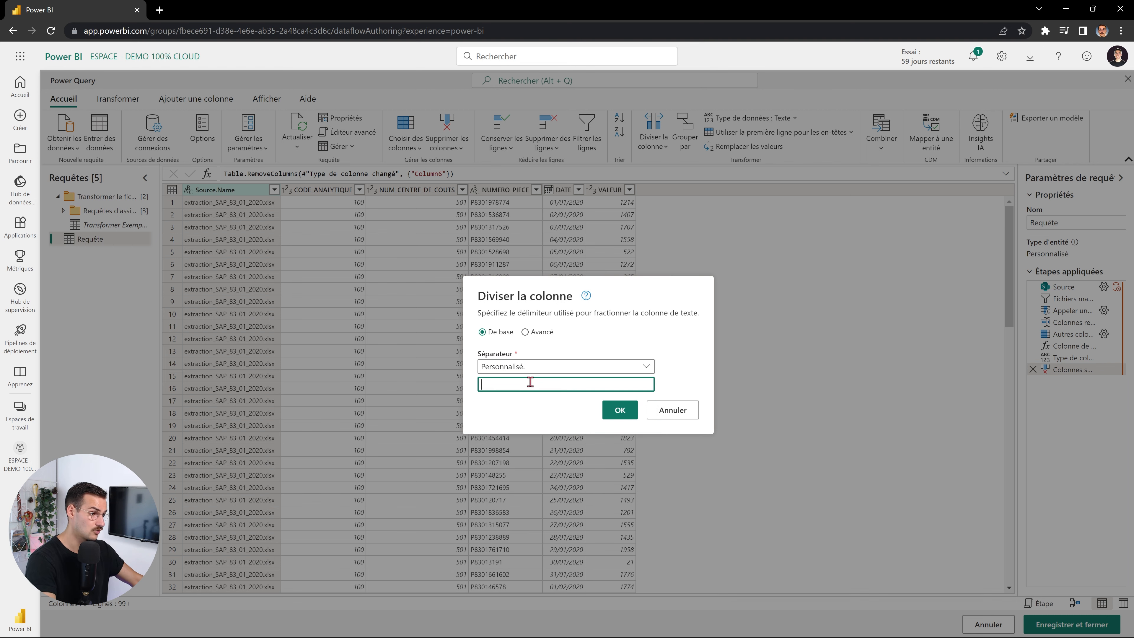
pyautogui.write('_')
pyautogui.click(622, 410)
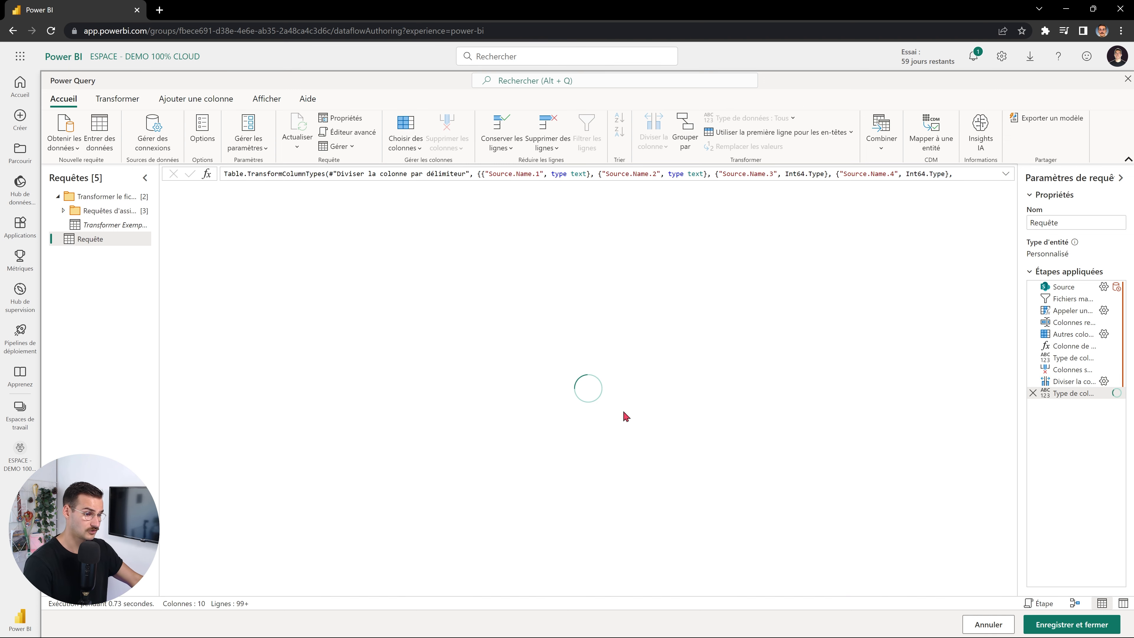
# Step: Rename the combined query as SAP_ventes
pyautogui.doubleClick(95, 240)
pyautogui.write('SAP_ventes')
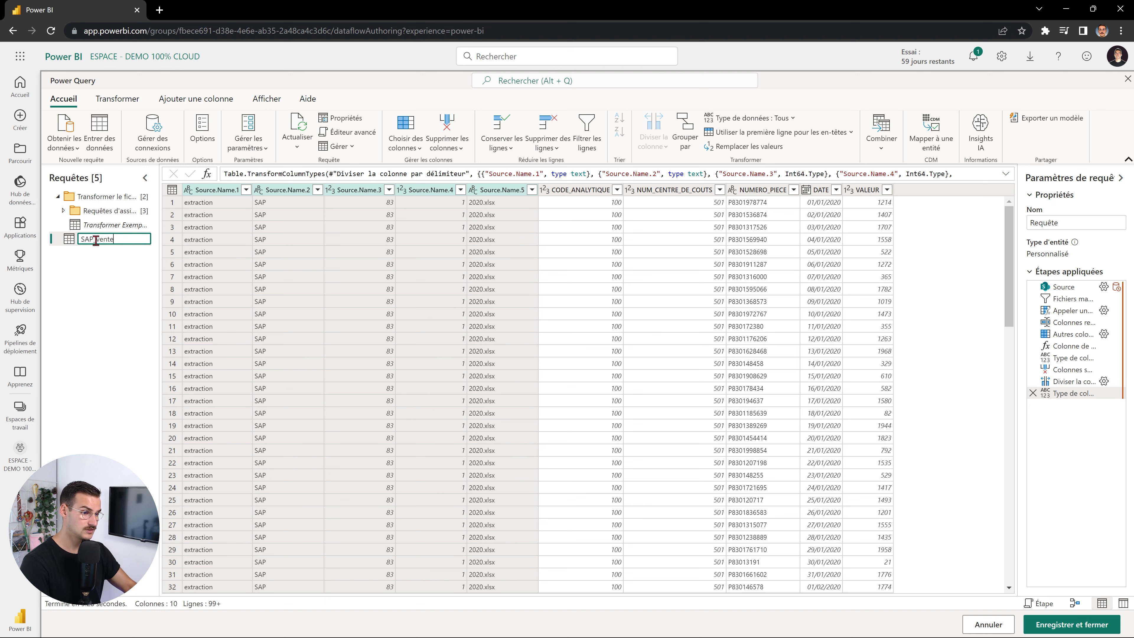
pyautogui.click(110, 271)
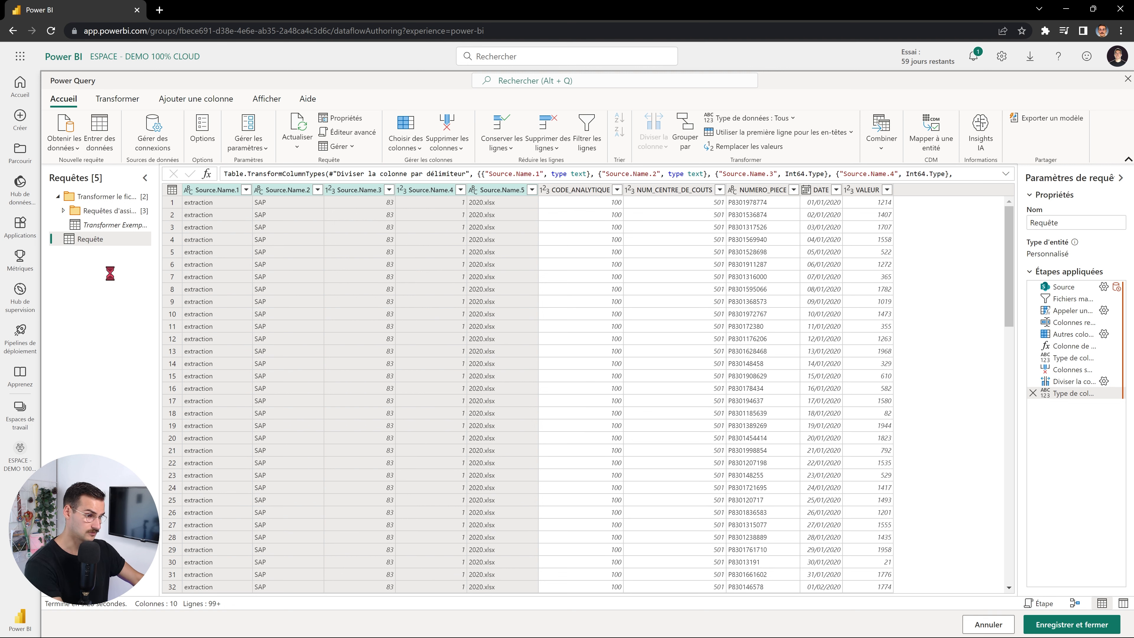
# Step: Save and close the query editor, and save the dataflow under the name DF_SAP_001 without a description
pyautogui.click(1064, 626)
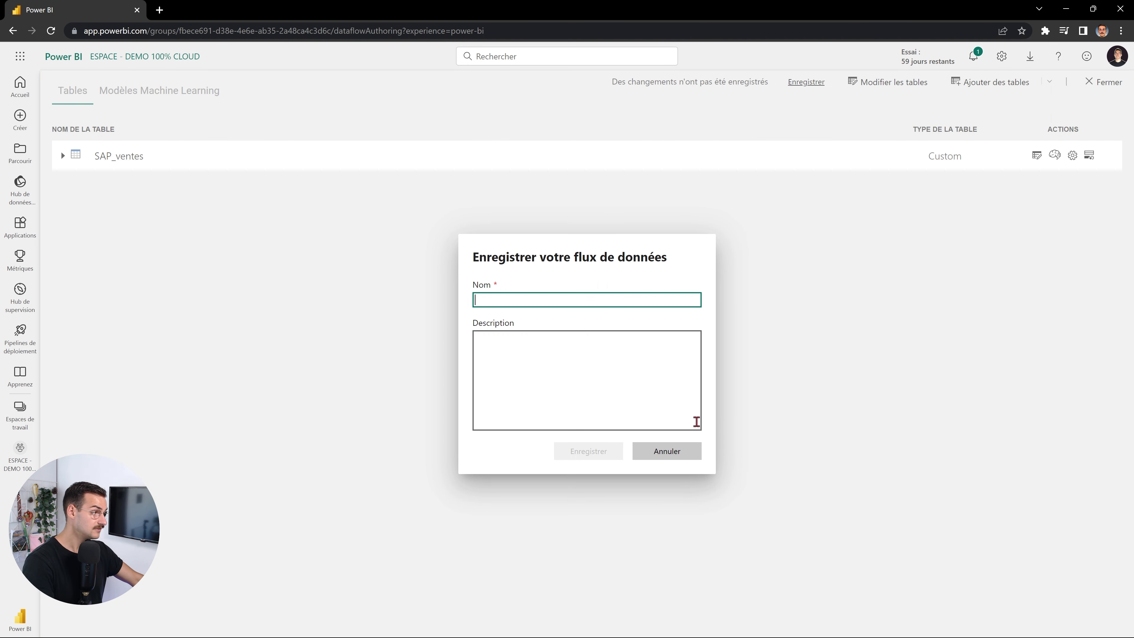
pyautogui.click(585, 298)
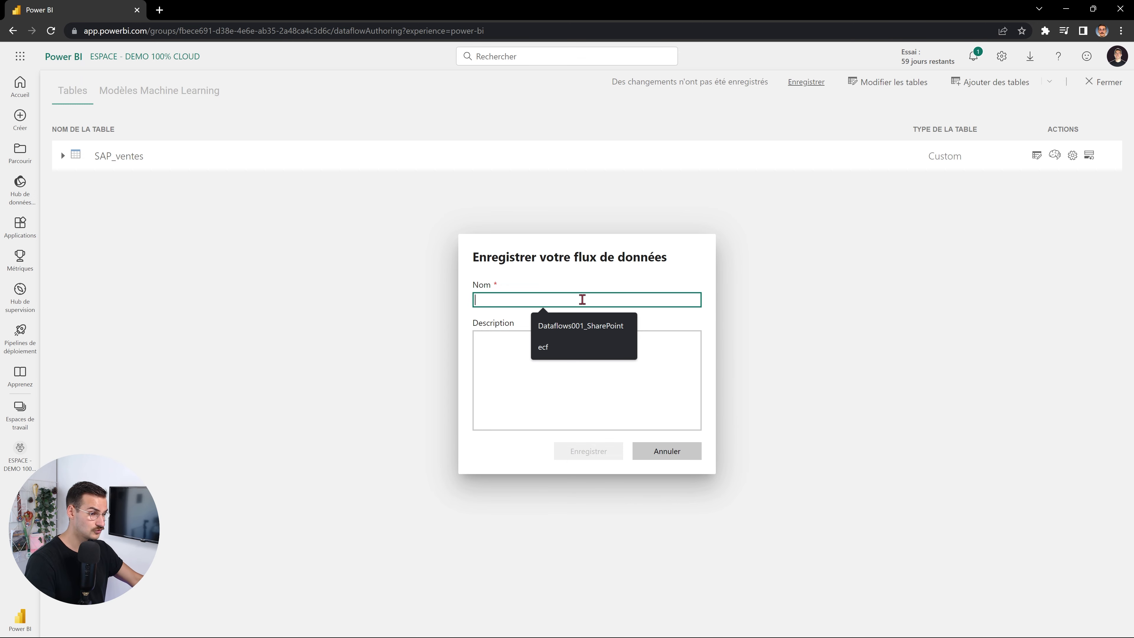
pyautogui.write('DF')
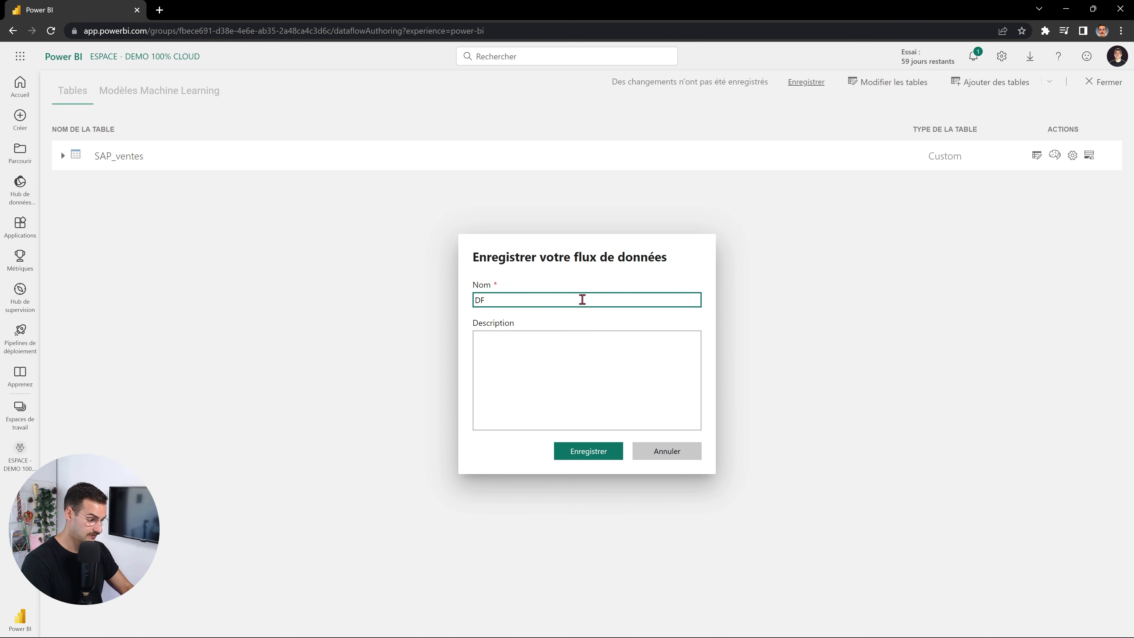
pyautogui.write('_SAP_001')
pyautogui.click(556, 355)
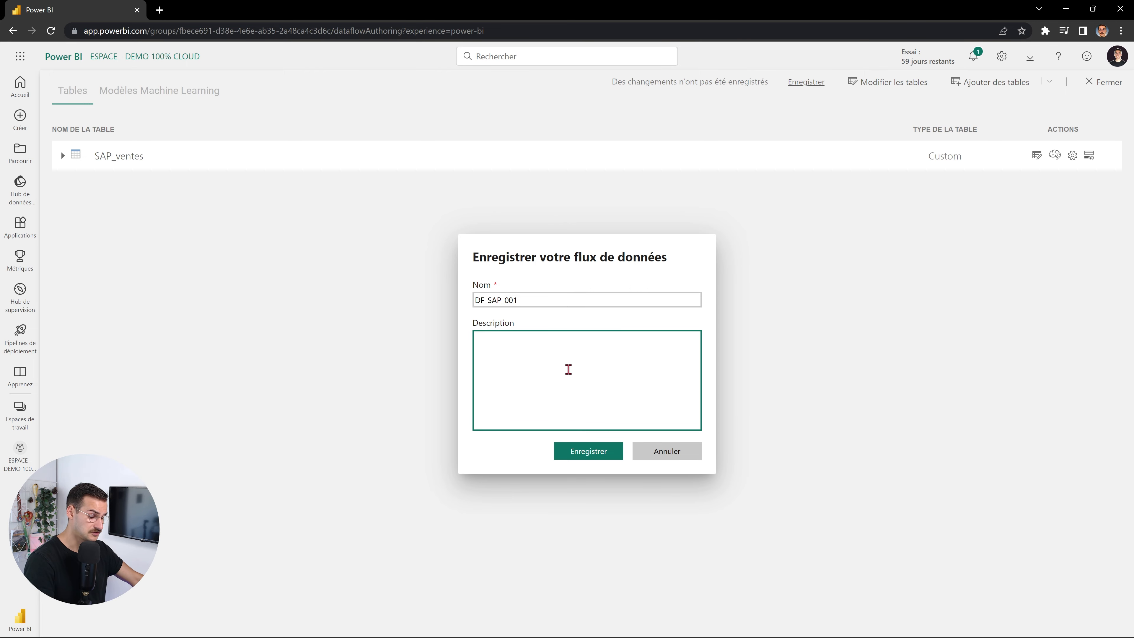
pyautogui.click(584, 456)
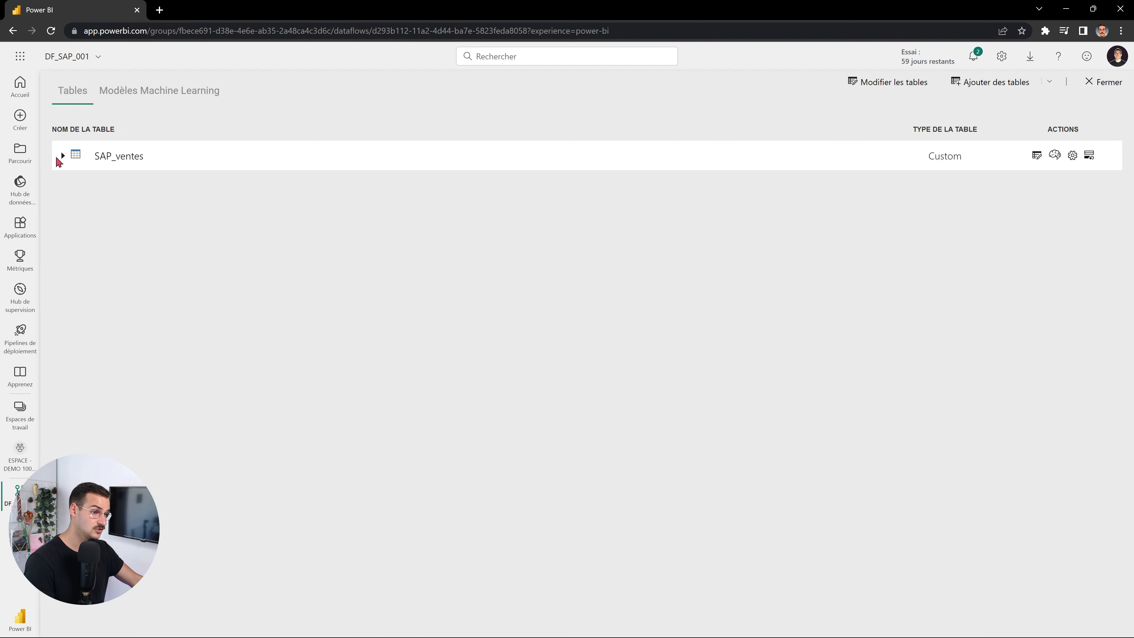
# Step: Examine the column names and data types of the SAP_ventes table, and collapse its details again
pyautogui.click(62, 158)
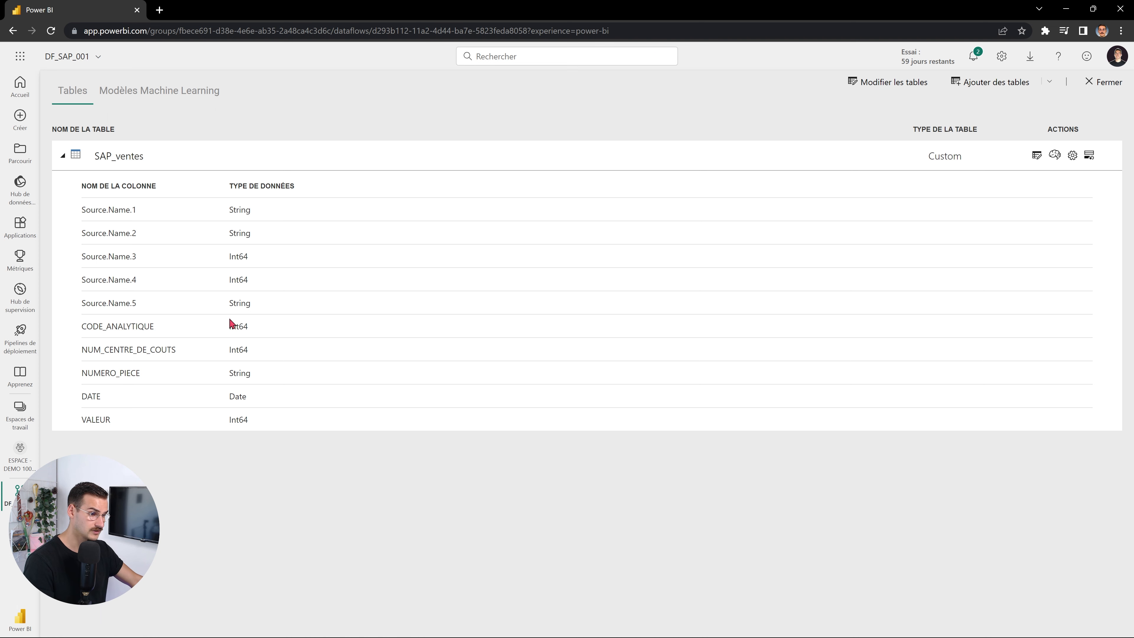
pyautogui.doubleClick(236, 211)
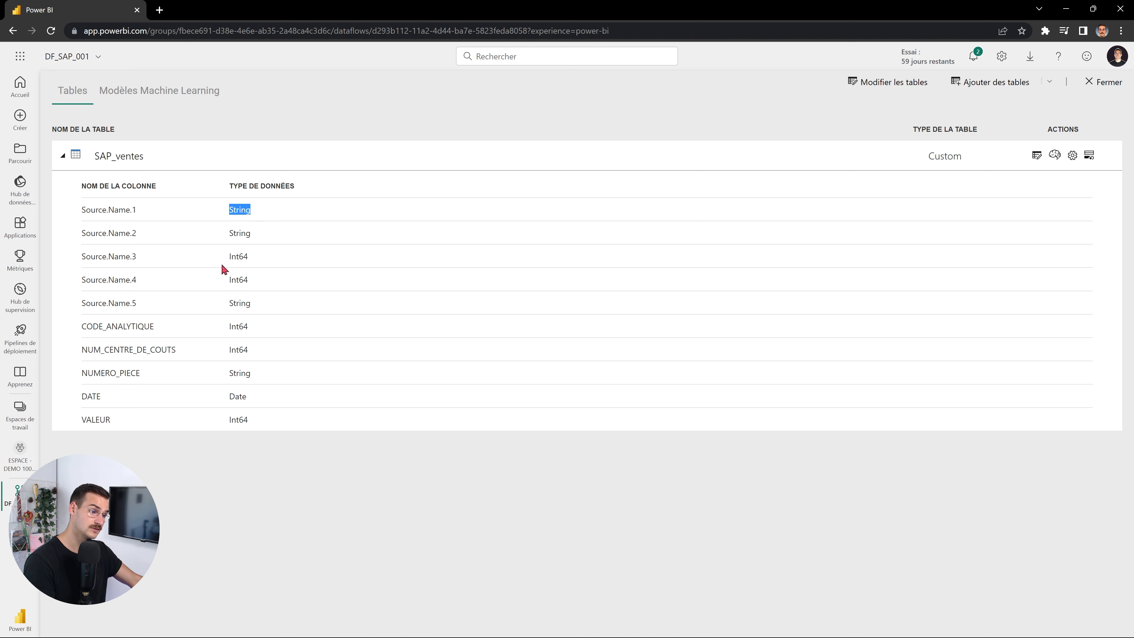
pyautogui.doubleClick(243, 257)
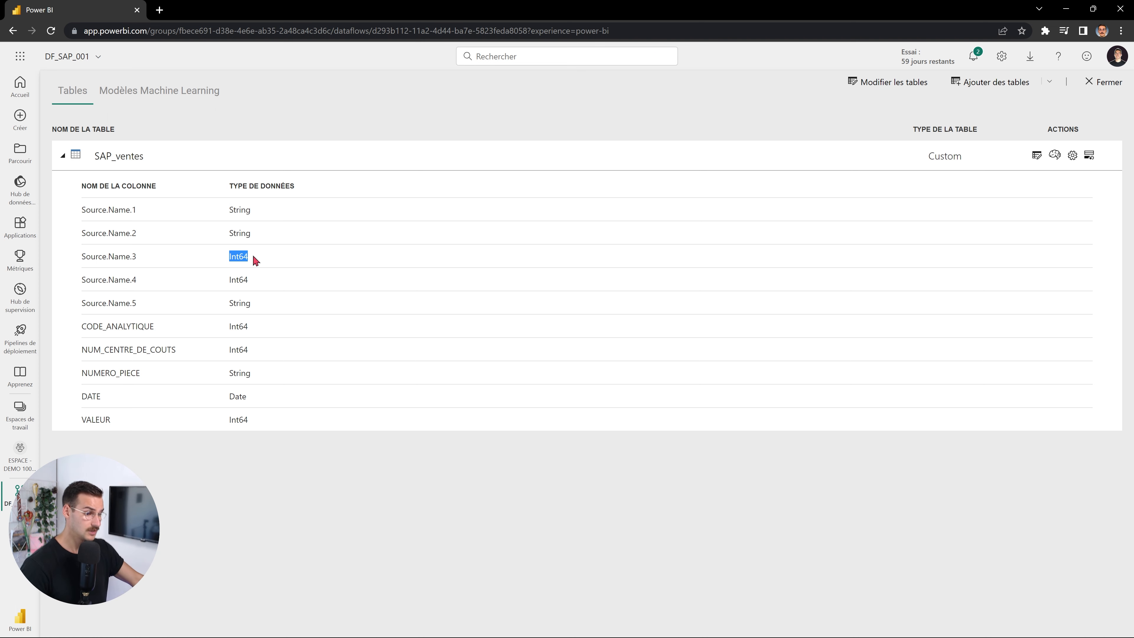
pyautogui.moveTo(227, 398); pyautogui.dragTo(248, 396)
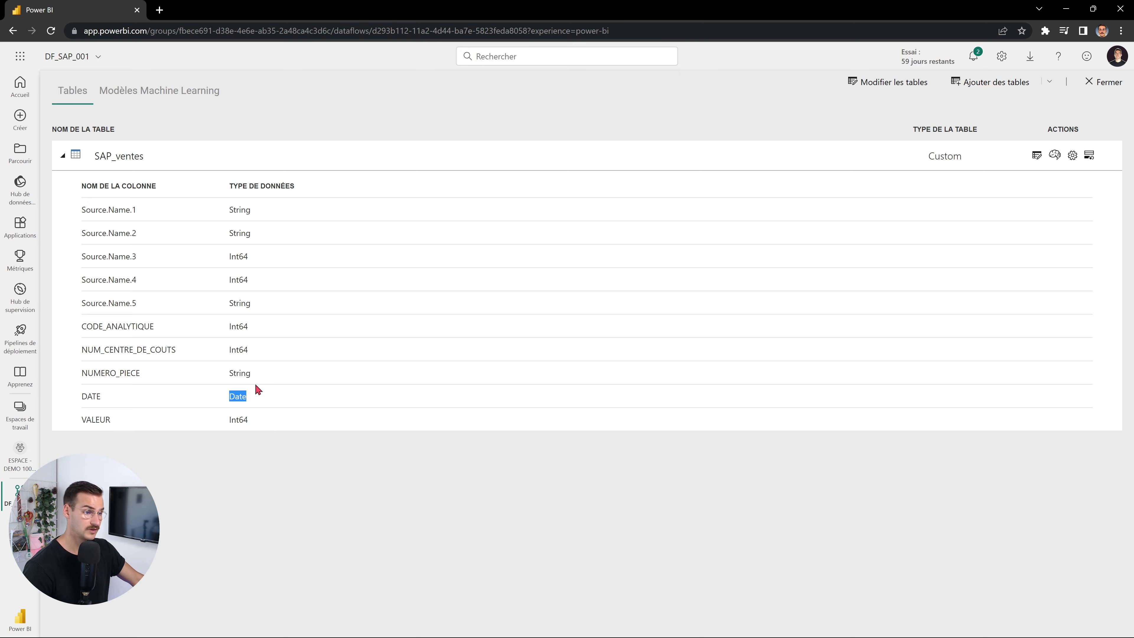
pyautogui.click(63, 156)
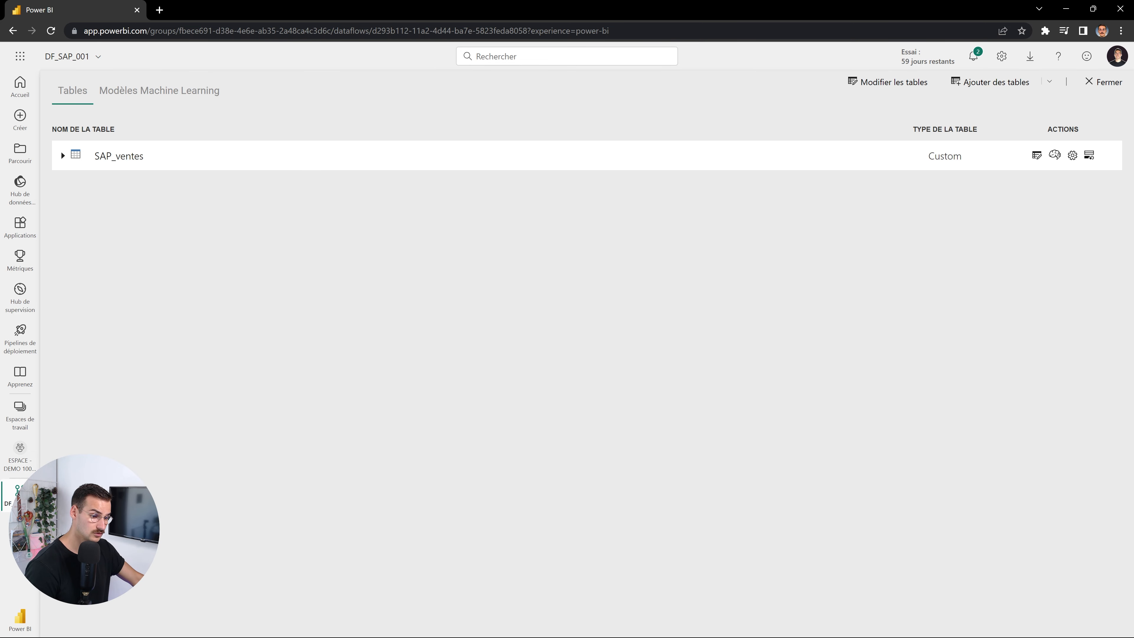
# Step: Return to the ESPACE - DEMO 100% CLOUD workspace and refresh the DF_SAP_001 dataflow
pyautogui.click(21, 462)
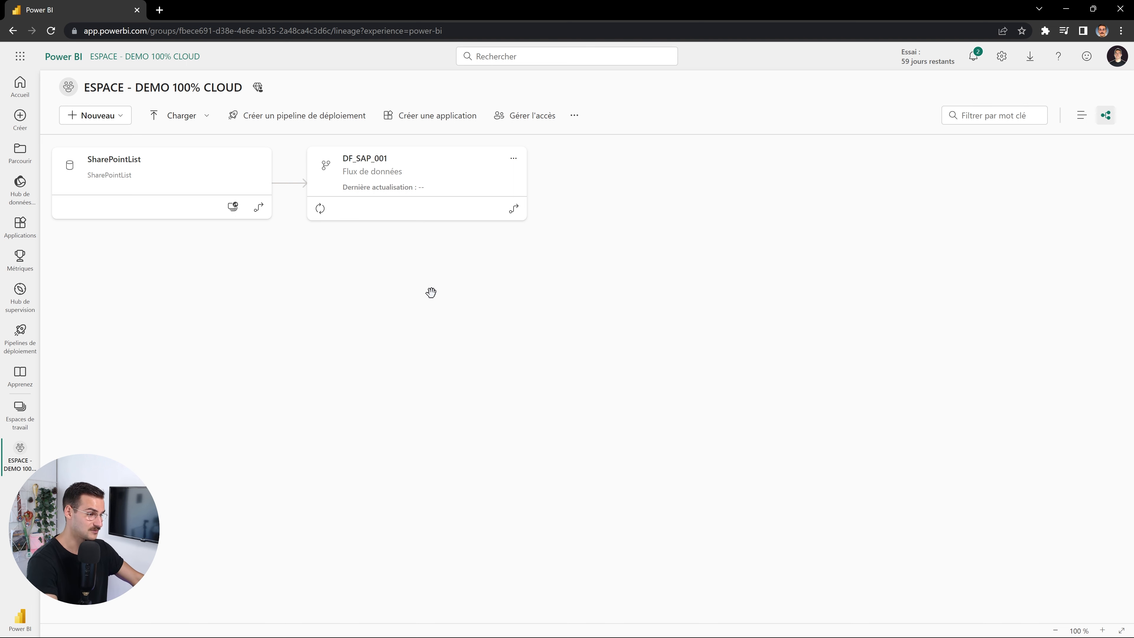
pyautogui.click(315, 212)
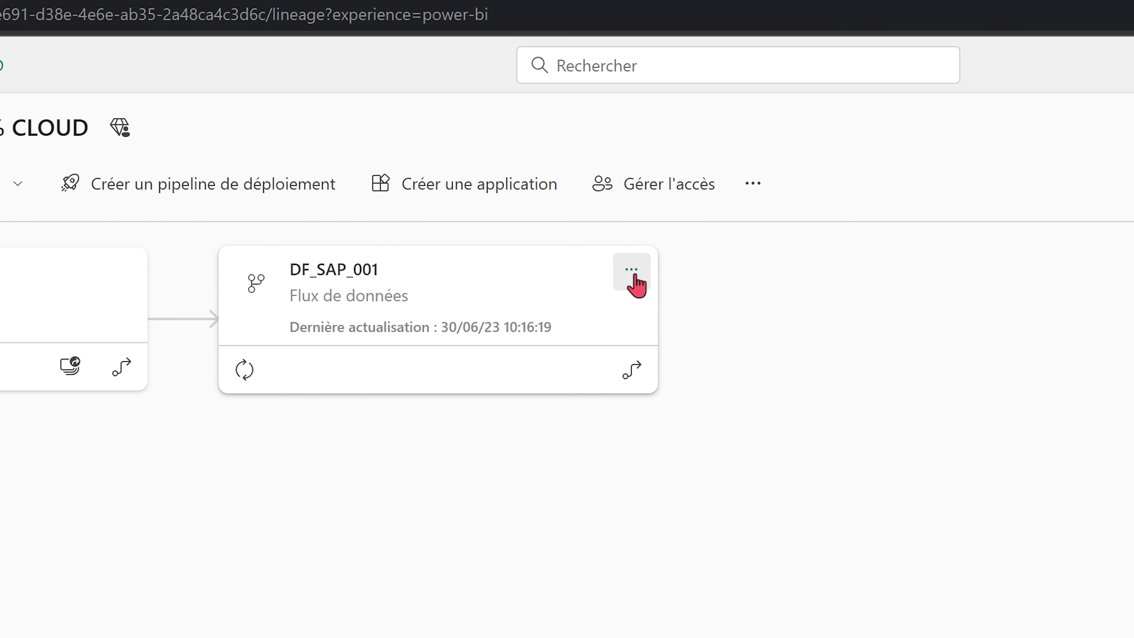
# Step: Review the scheduled refresh options in the settings of the DF_SAP_001 dataflow and return to the workspace lineage
pyautogui.click(636, 282)
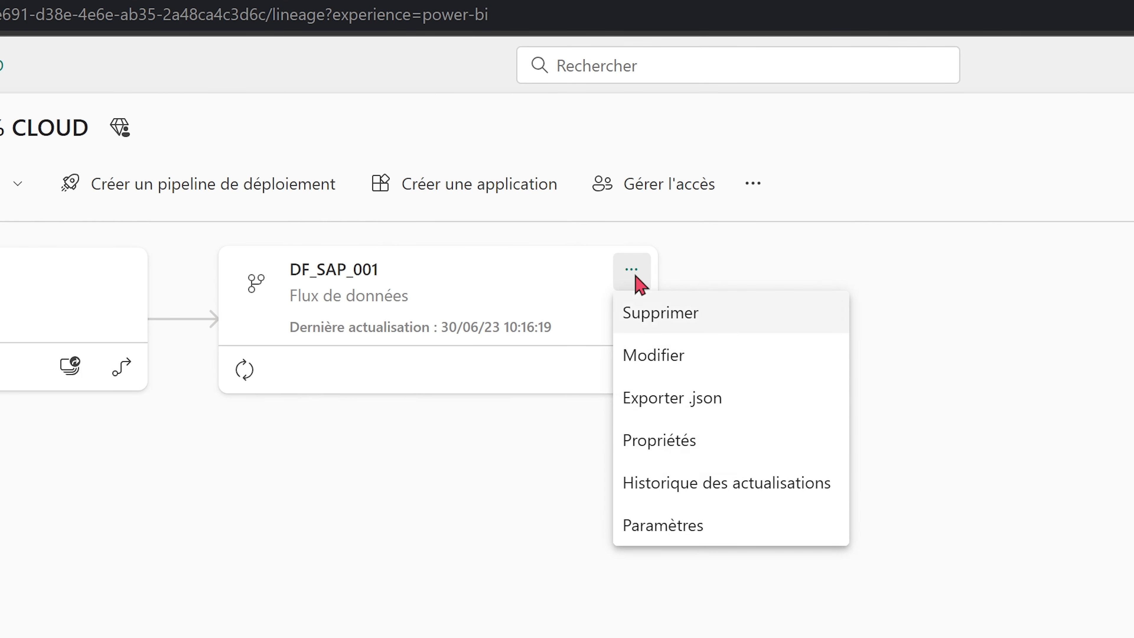
pyautogui.click(664, 528)
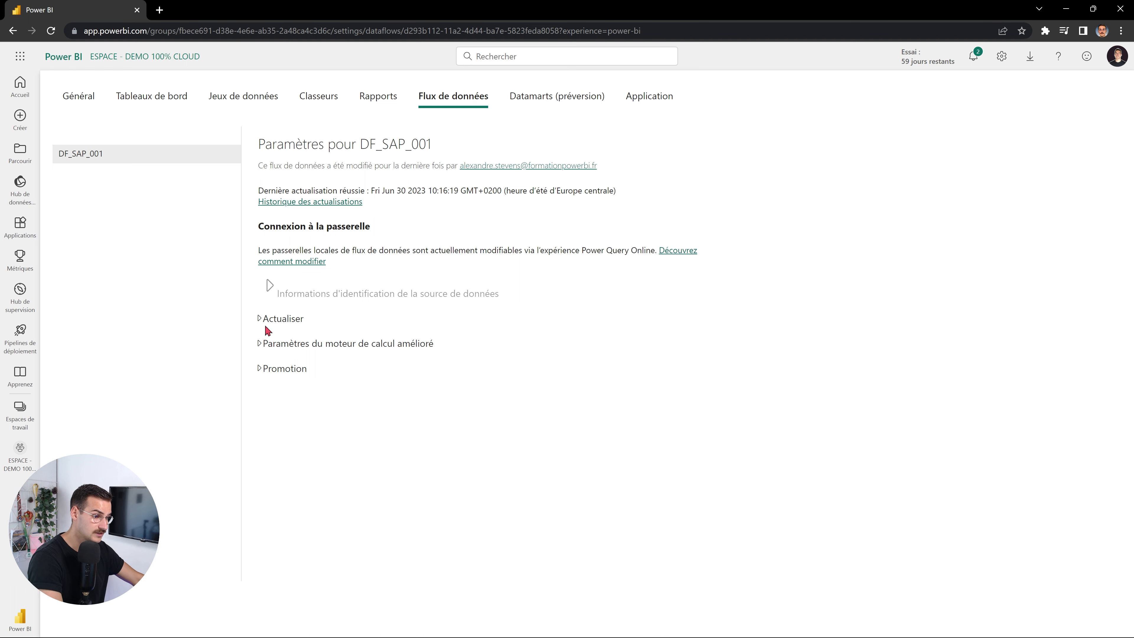
pyautogui.click(260, 319)
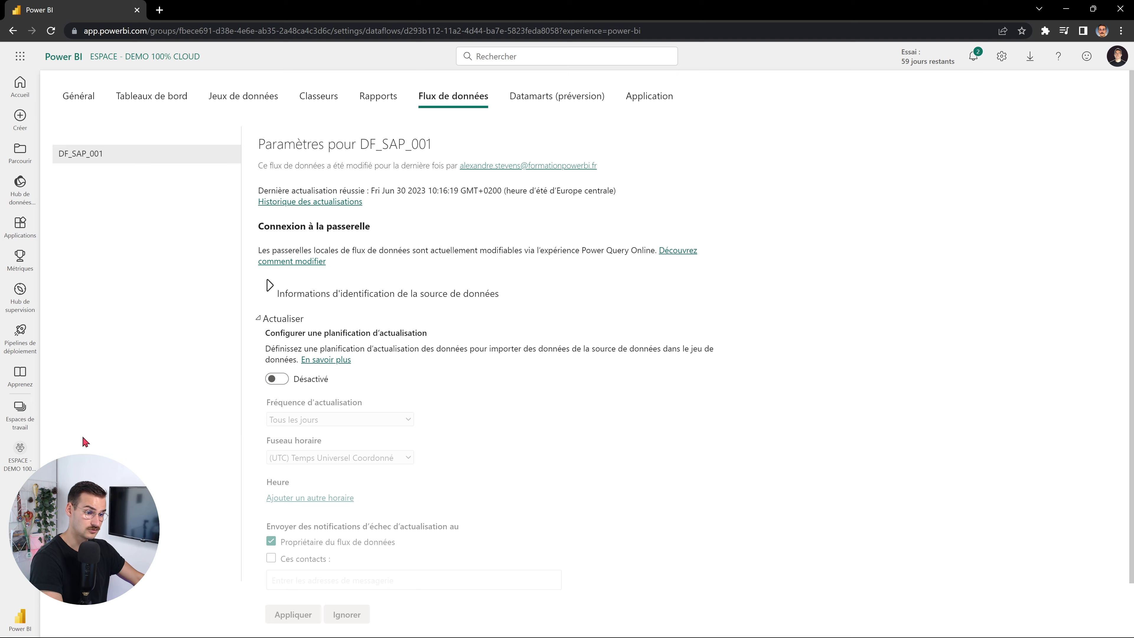
pyautogui.click(19, 453)
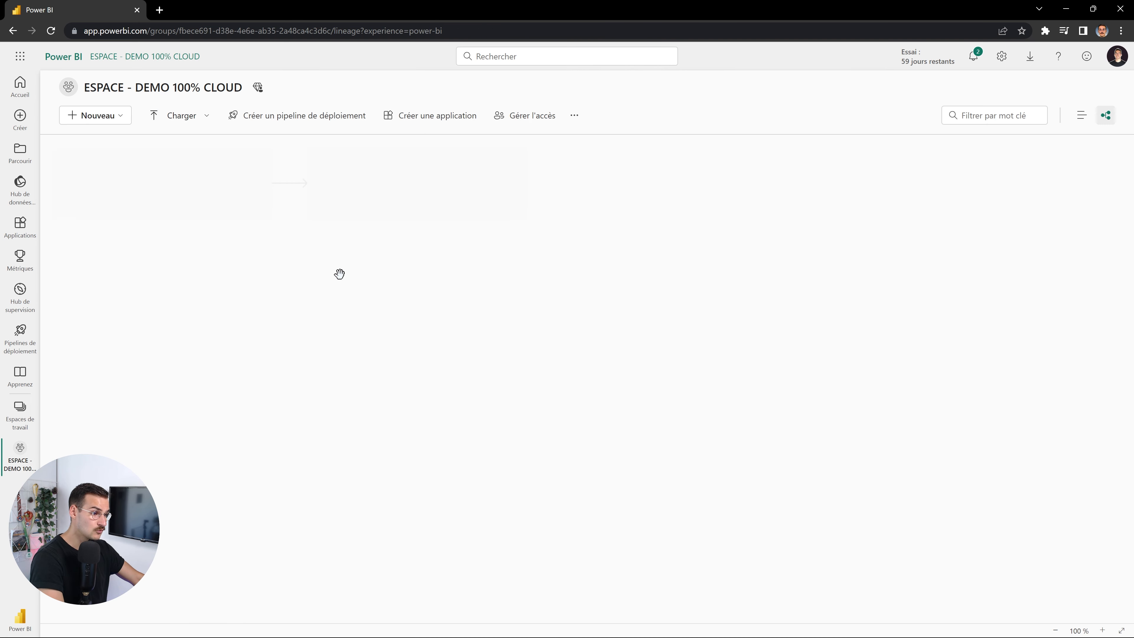